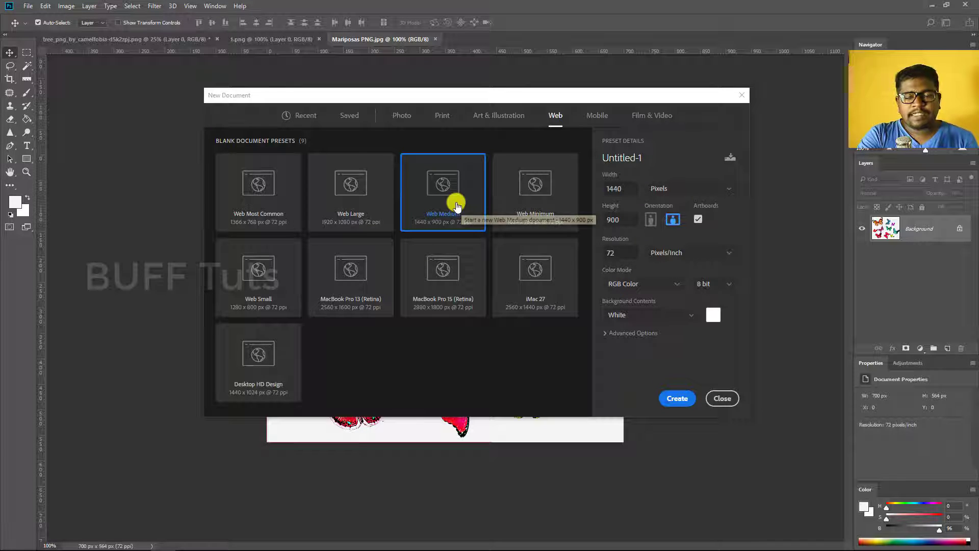
# - Name the 1440×900 Web Medium artboard document 'index' and create it
pyautogui.doubleClick(646, 162)
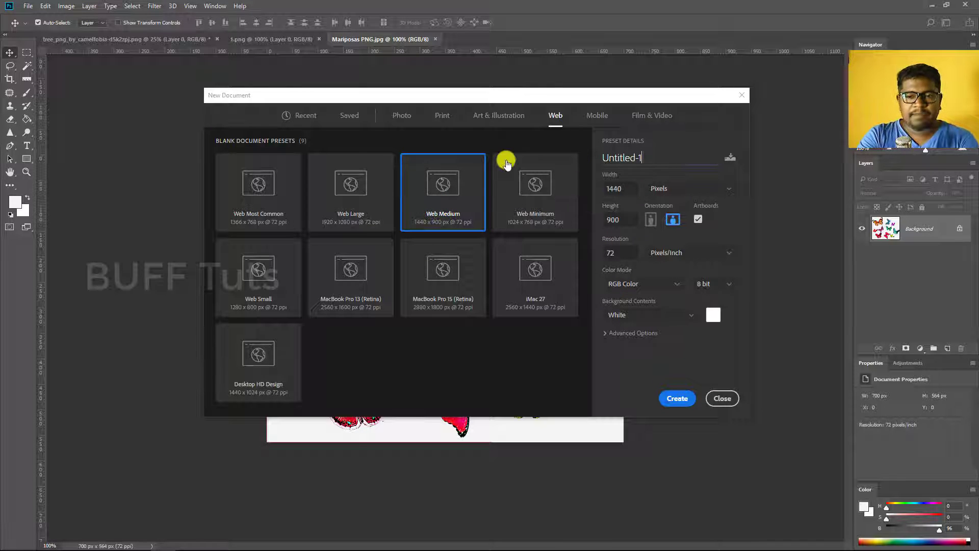
pyautogui.write('index')
pyautogui.press('Return')
pyautogui.click(190, 6)
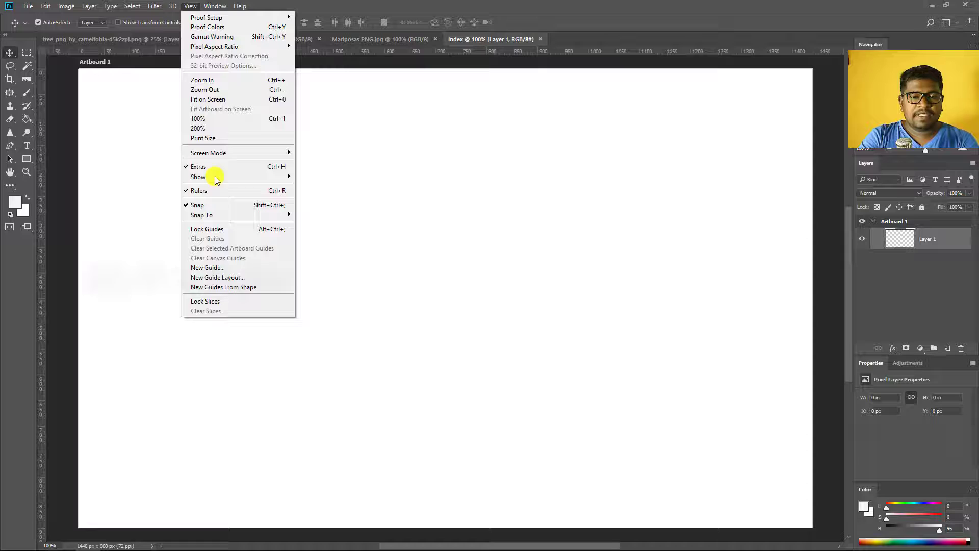
# - Open the New Guide Layout dialog beside the artboard and list its column presets
pyautogui.click(238, 278)
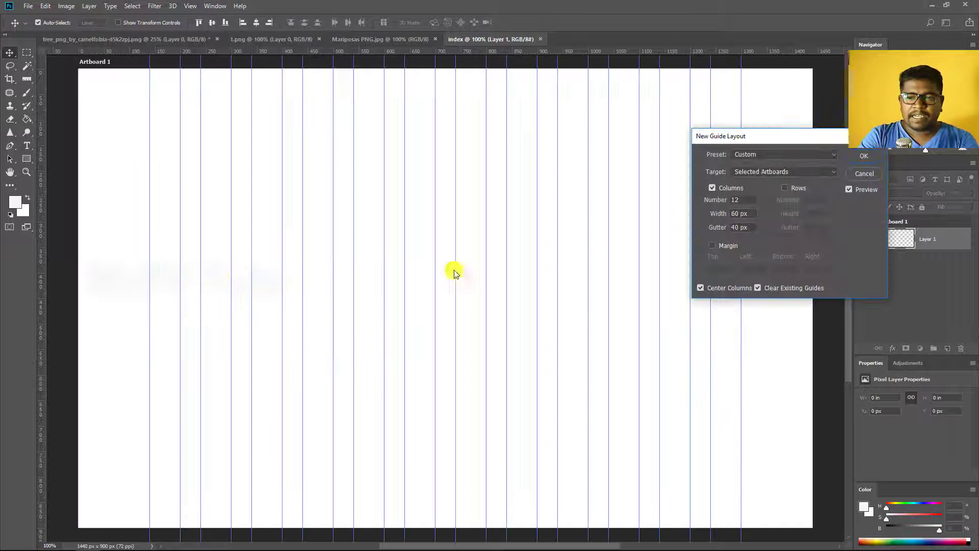
pyautogui.moveTo(719, 136); pyautogui.dragTo(703, 68)
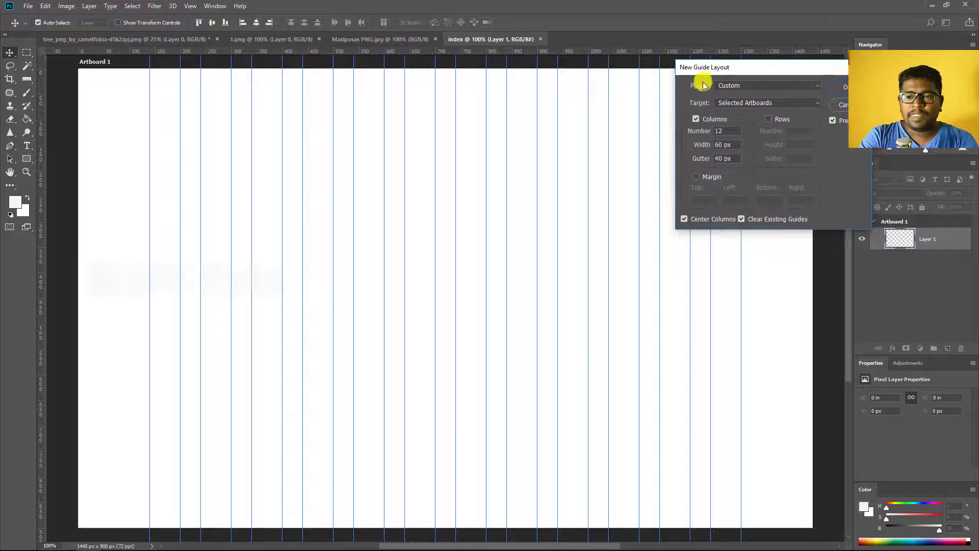
pyautogui.click(749, 85)
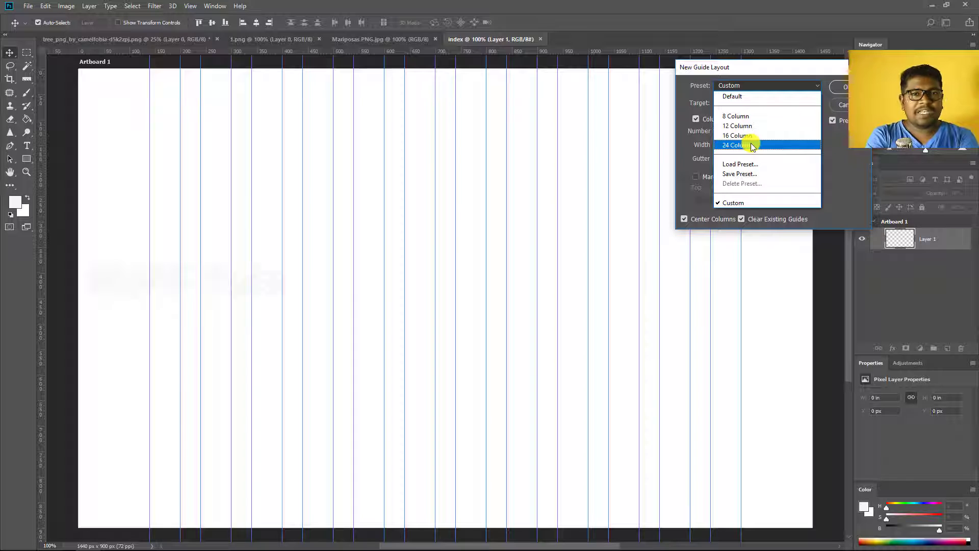
# - Preview a centred 12-column layout of 60 px columns and 20 px gutters, then dismiss it
pyautogui.click(748, 126)
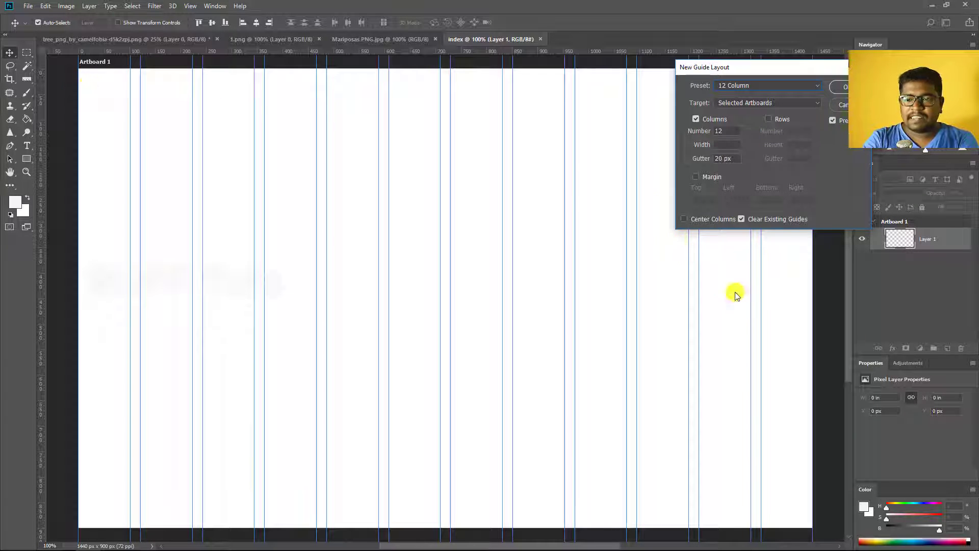
pyautogui.doubleClick(731, 132)
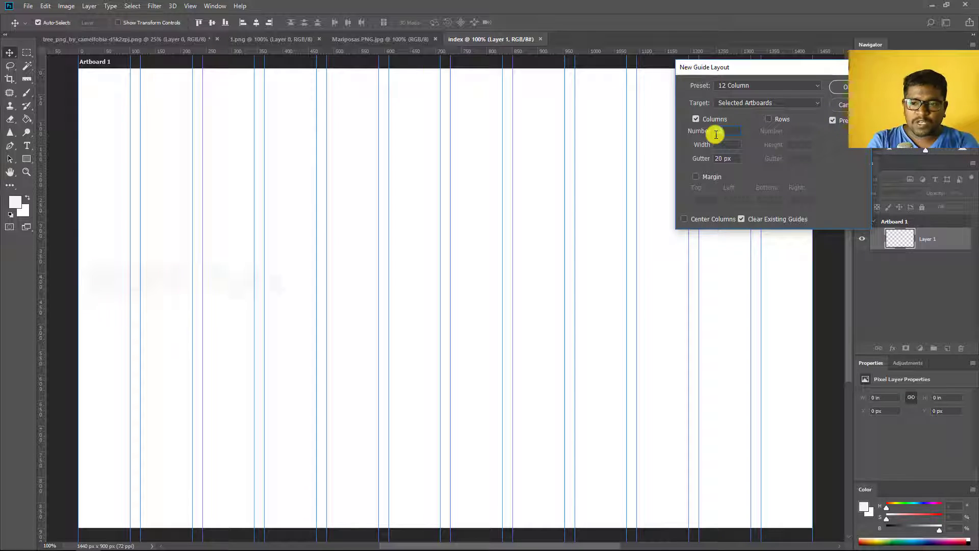
pyautogui.press('BackSpace')
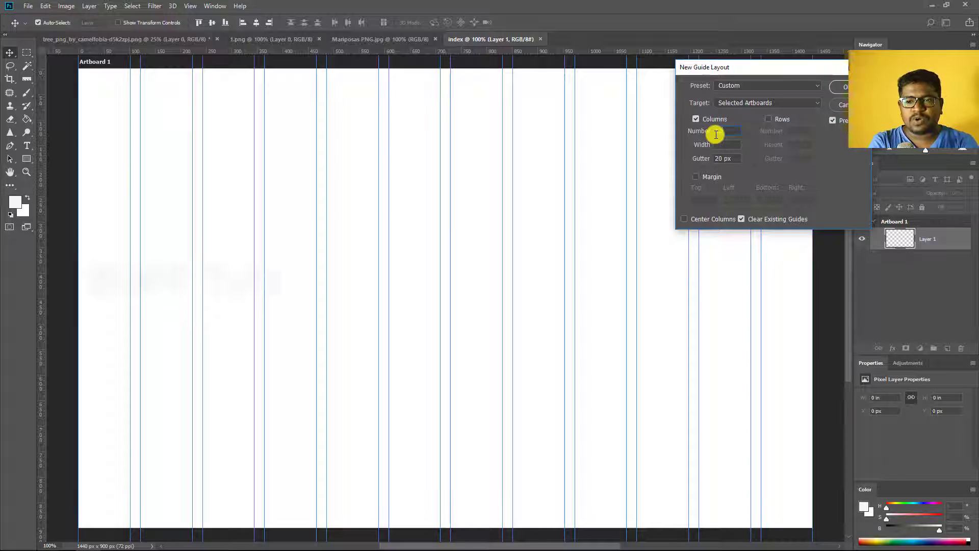
pyautogui.write('12')
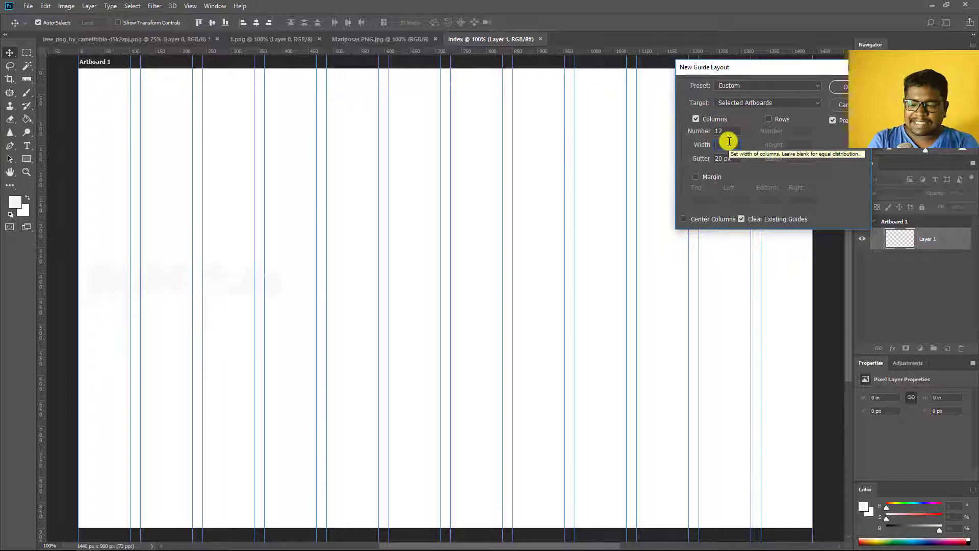
pyautogui.click(729, 145)
pyautogui.write('60')
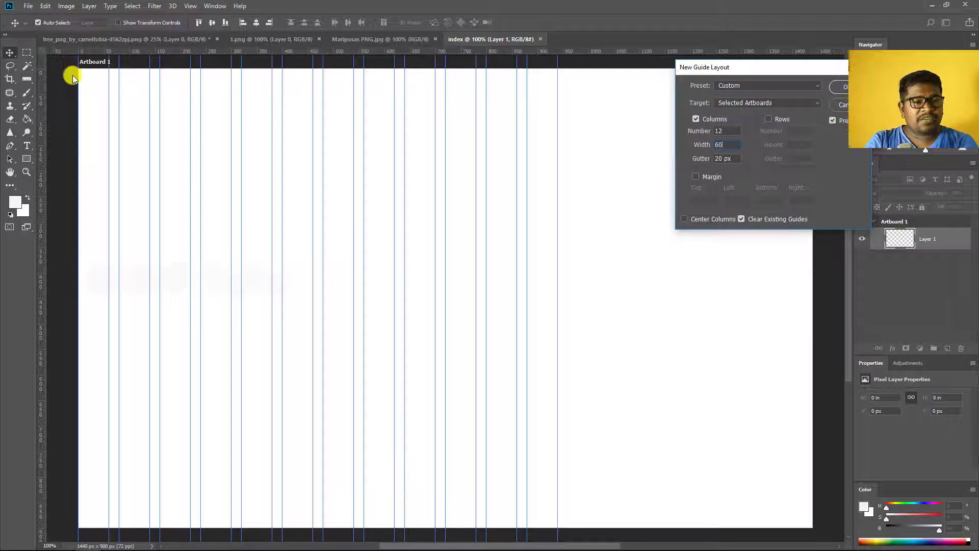
pyautogui.click(689, 219)
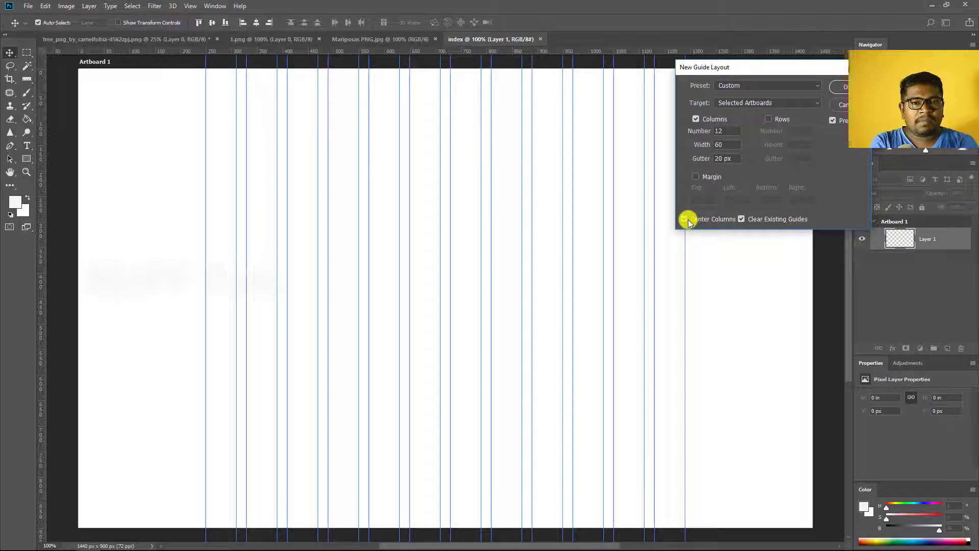
pyautogui.click(835, 106)
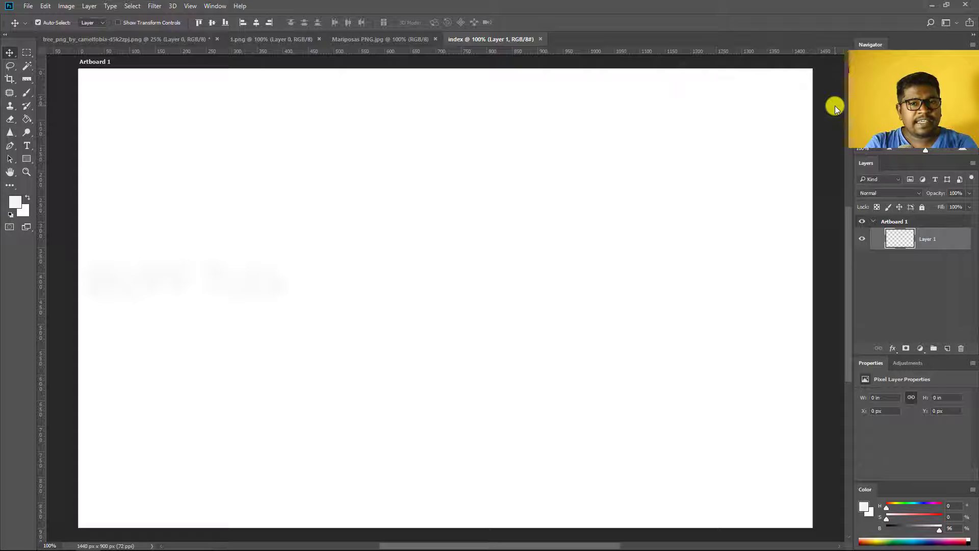
# - Draw a 1170 × 900 px rectangle on the artboard
pyautogui.click(26, 159)
pyautogui.click(357, 209)
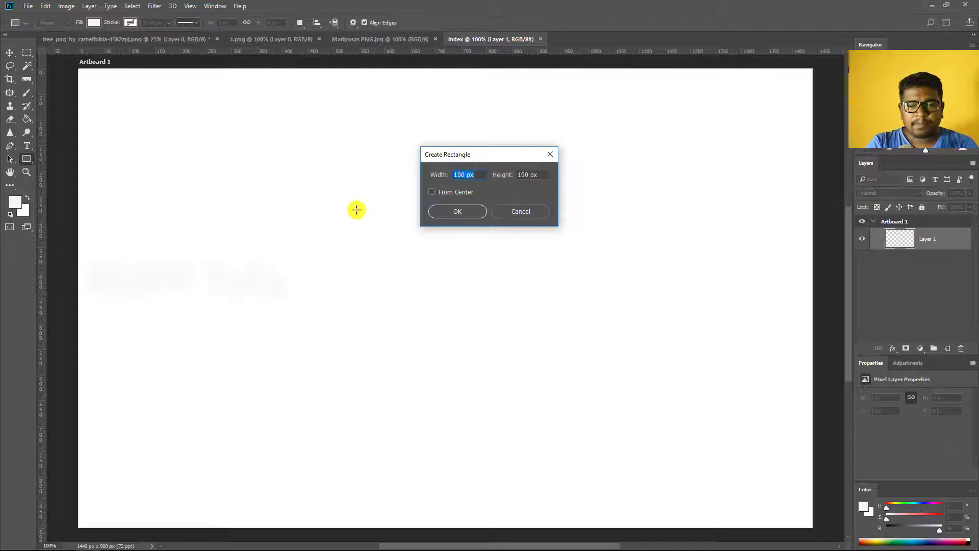
pyautogui.write('11')
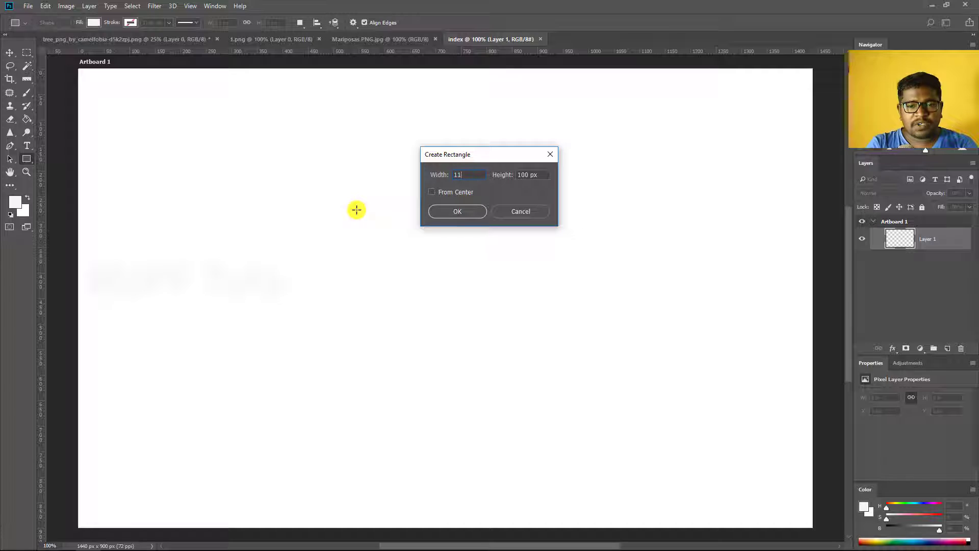
pyautogui.write('70')
pyautogui.press('Tab')
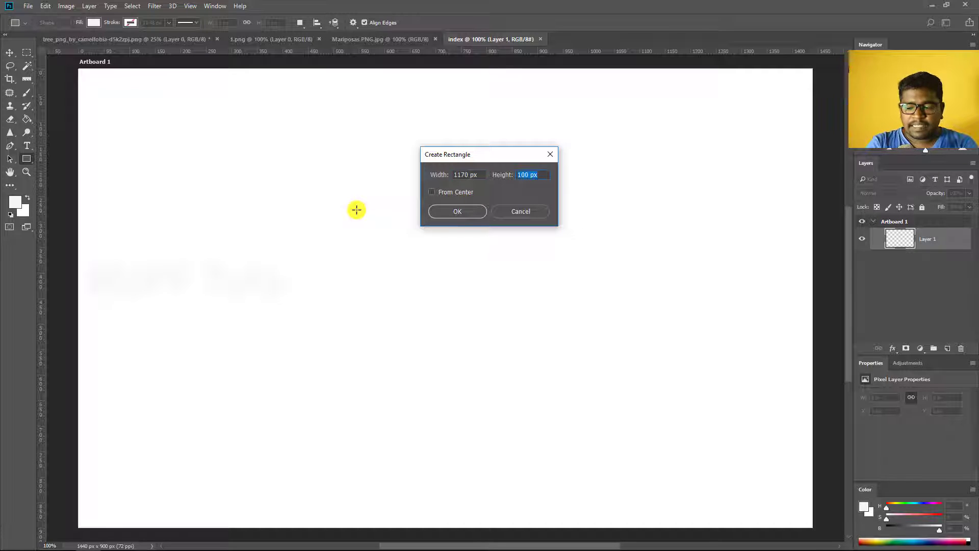
pyautogui.write('900')
pyautogui.press('Return')
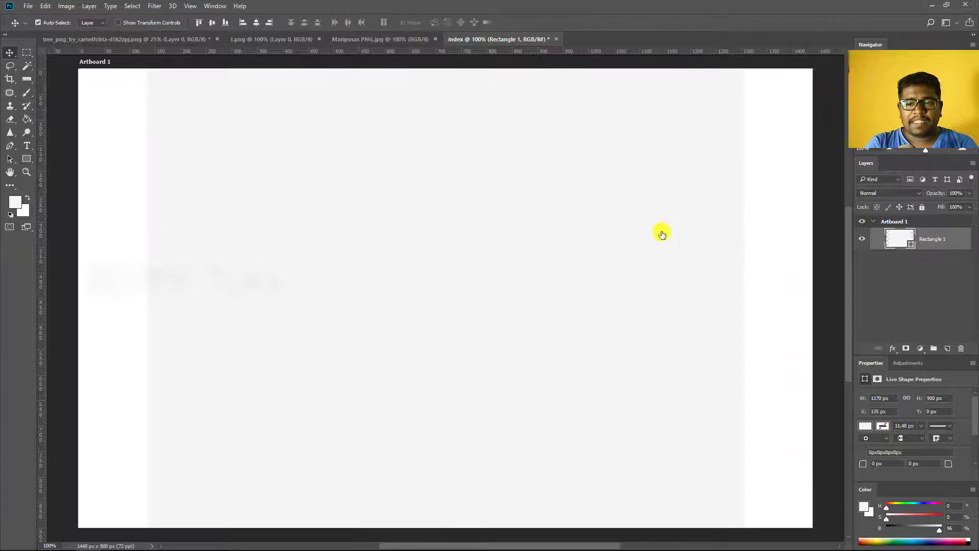
# - Fill the rectangle with the red colour #b74e4e
pyautogui.doubleClick(899, 239)
pyautogui.click(560, 162)
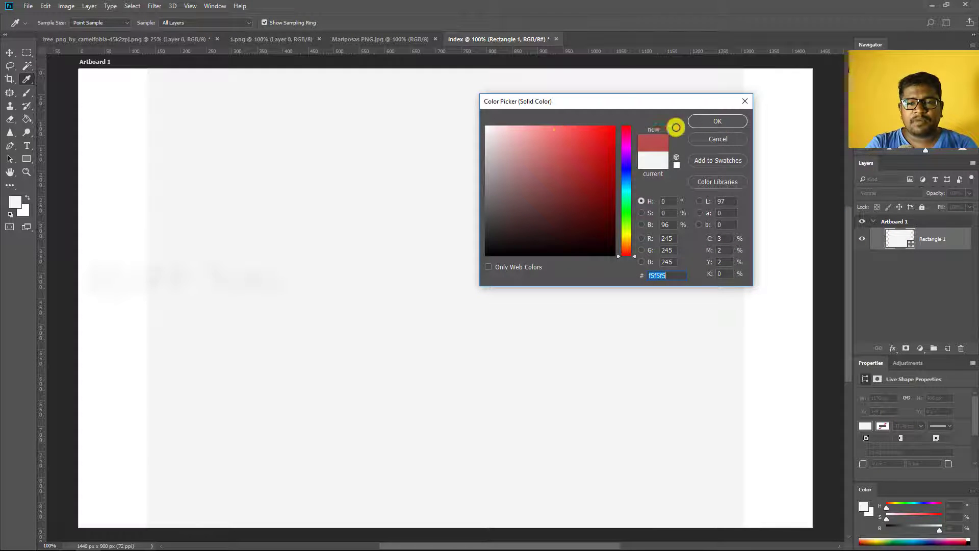
pyautogui.press('Return')
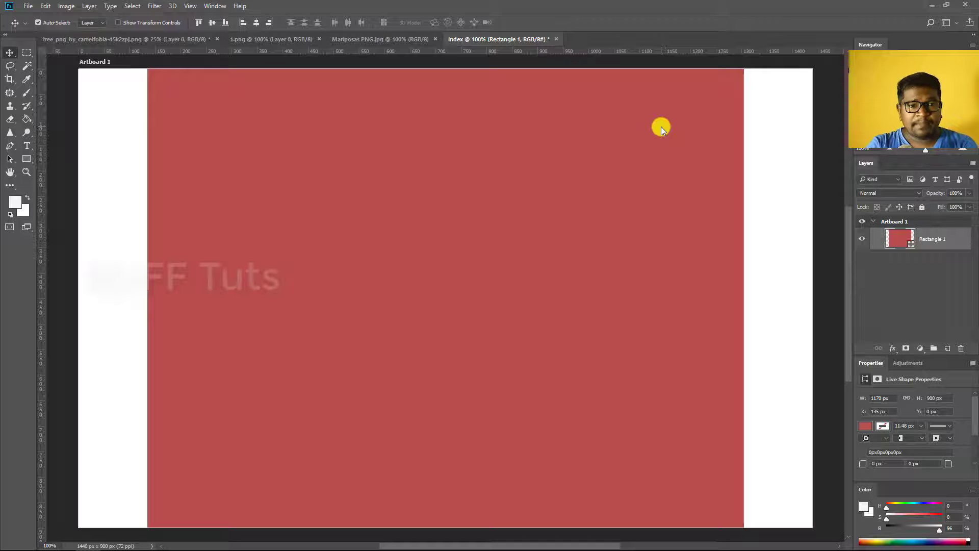
# - Apply 12 centred 60 px column guides, adjusting the gutter width, across the artboard
pyautogui.click(190, 5)
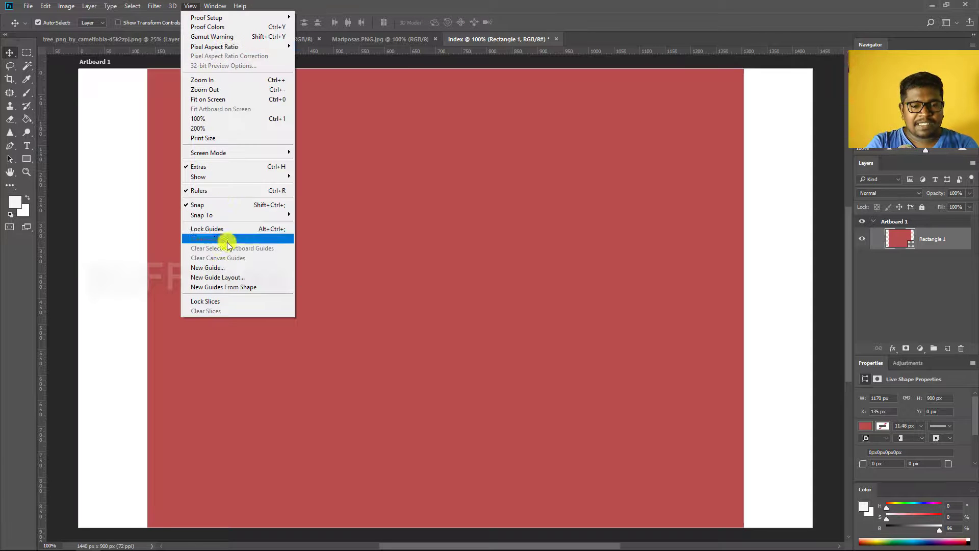
pyautogui.click(228, 277)
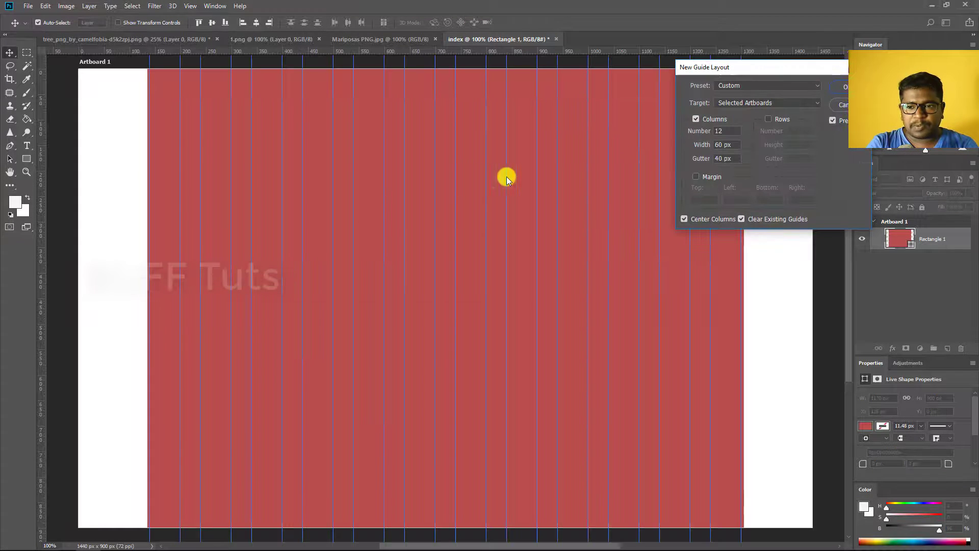
pyautogui.moveTo(733, 131)
pyautogui.mouseDown()
pyautogui.moveTo(703, 132)
pyautogui.moveTo(699, 148)
pyautogui.moveTo(716, 159)
pyautogui.mouseUp()
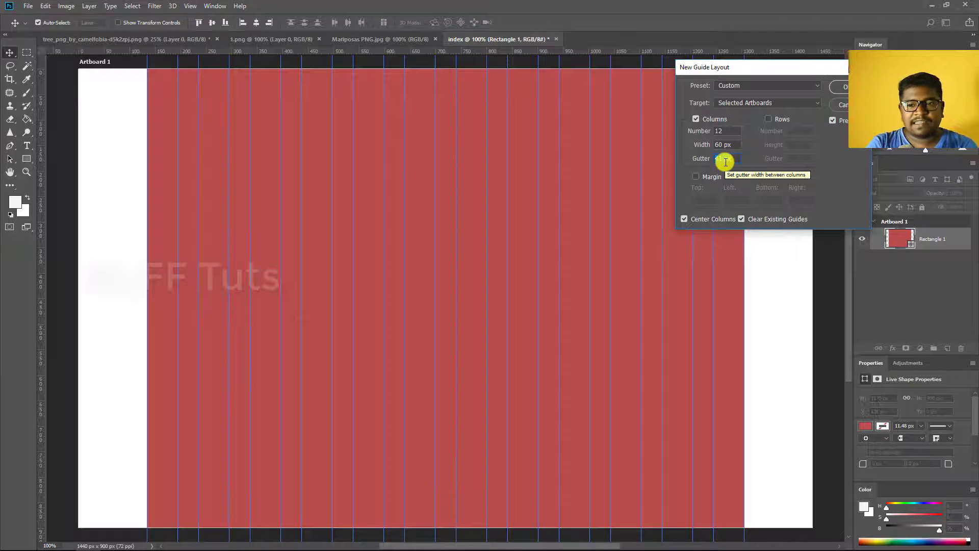
pyautogui.press('Down')
pyautogui.press('Down')
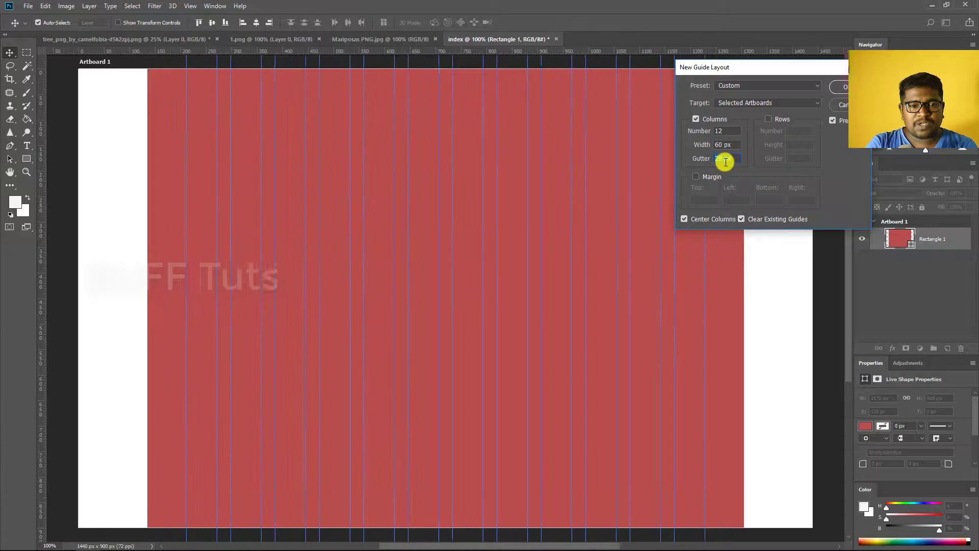
pyautogui.press('Up')
pyautogui.press('Up')
pyautogui.press('Up')
pyautogui.press('Up')
pyautogui.press('Up')
pyautogui.press('Up')
pyautogui.press('Down')
pyautogui.press('Down')
pyautogui.press('Down')
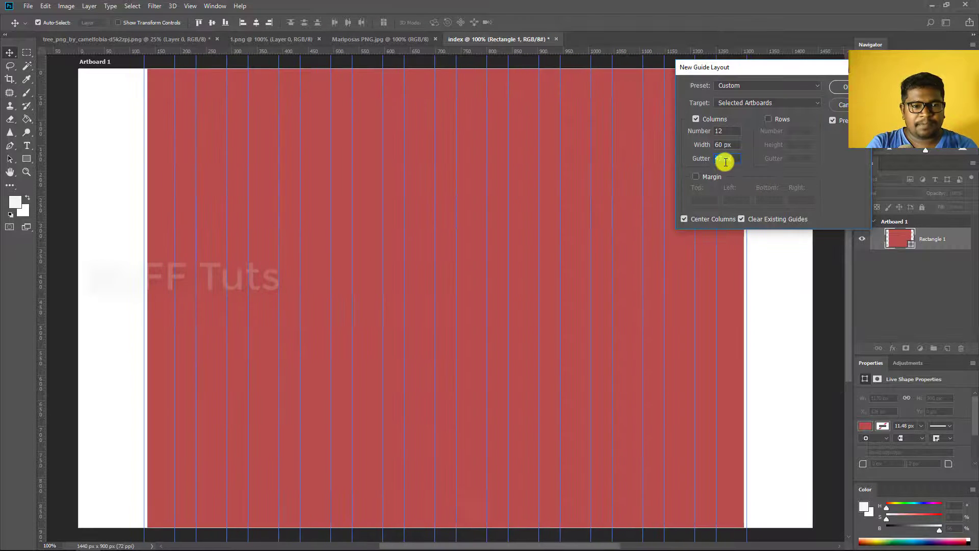
pyautogui.press('Return')
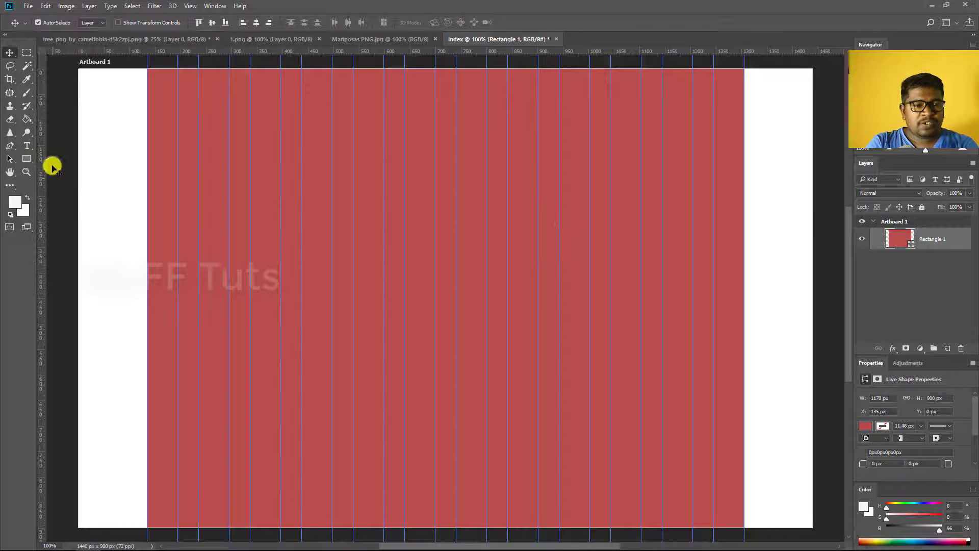
# - Resize the red rectangle to 960 px wide and centre it horizontally on the artboard
pyautogui.click(27, 158)
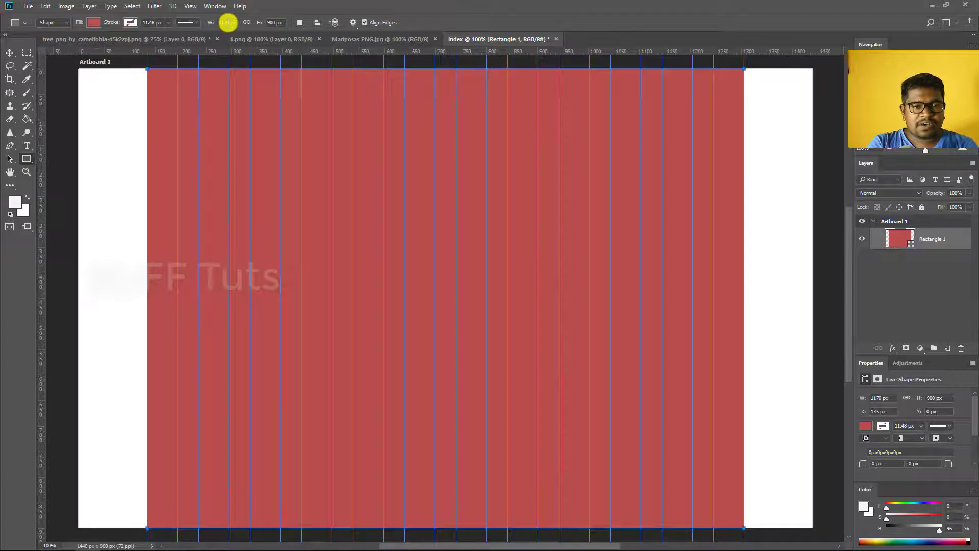
pyautogui.moveTo(228, 23); pyautogui.dragTo(207, 24)
pyautogui.write('960')
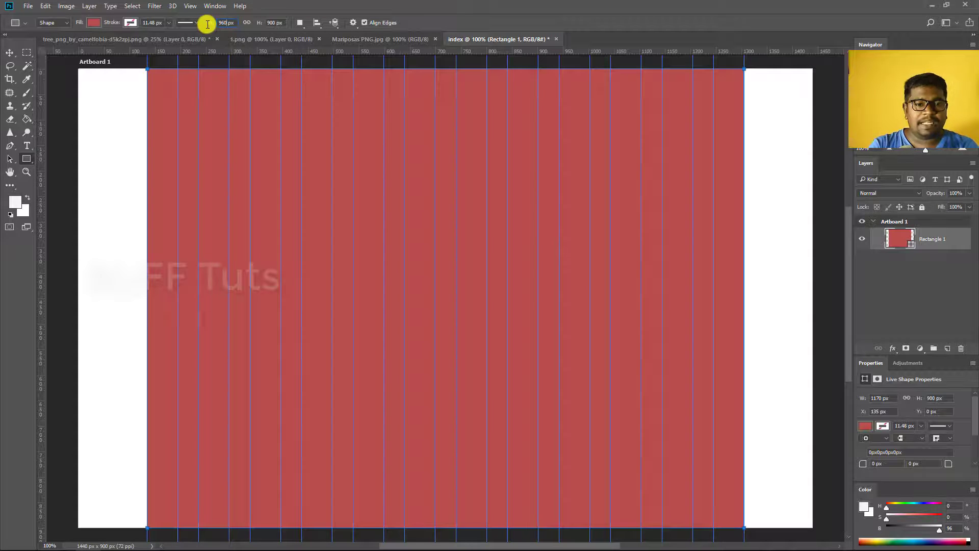
pyautogui.press('Return')
pyautogui.click(11, 52)
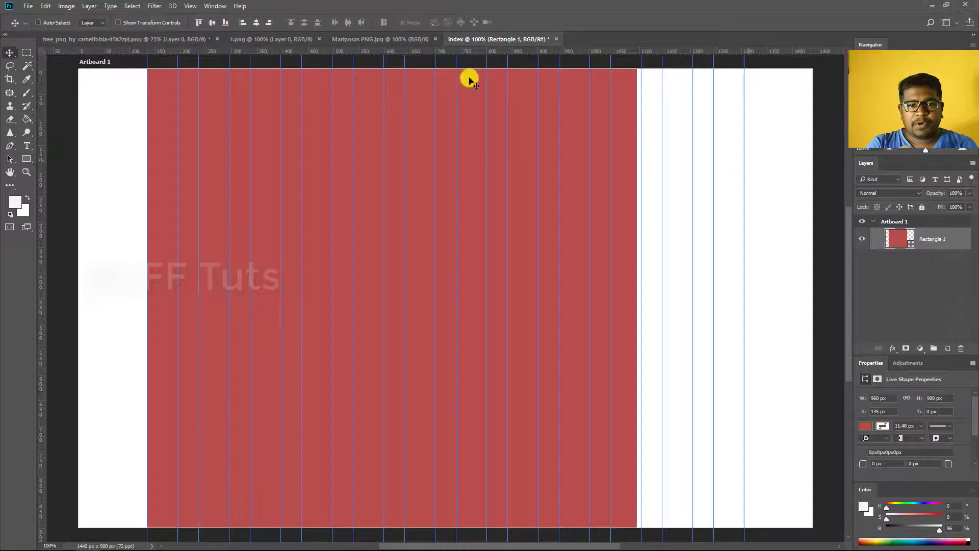
pyautogui.click(213, 23)
pyautogui.hotkey('ctrl', 'd')
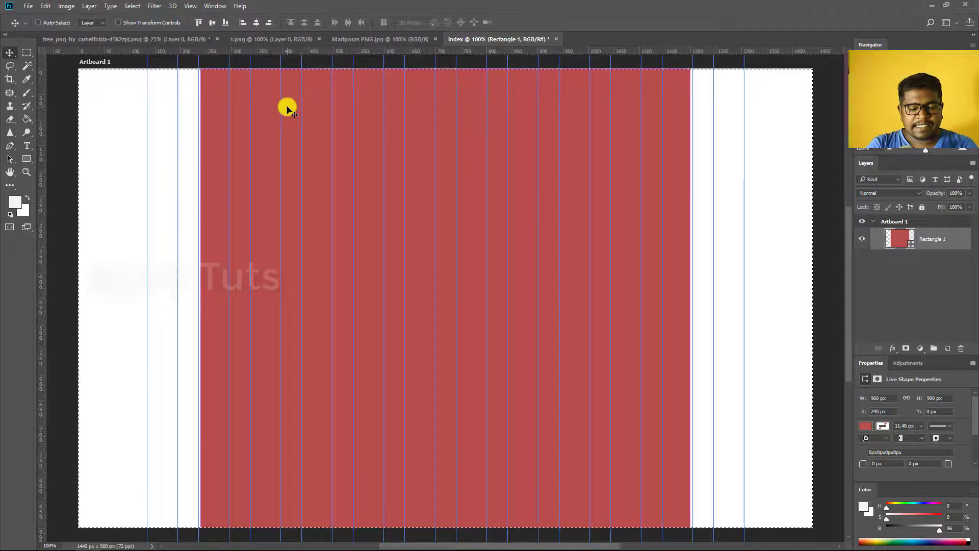
# - Reapply the column guide layout with 22 px gutters, then hide the guides
pyautogui.click(191, 6)
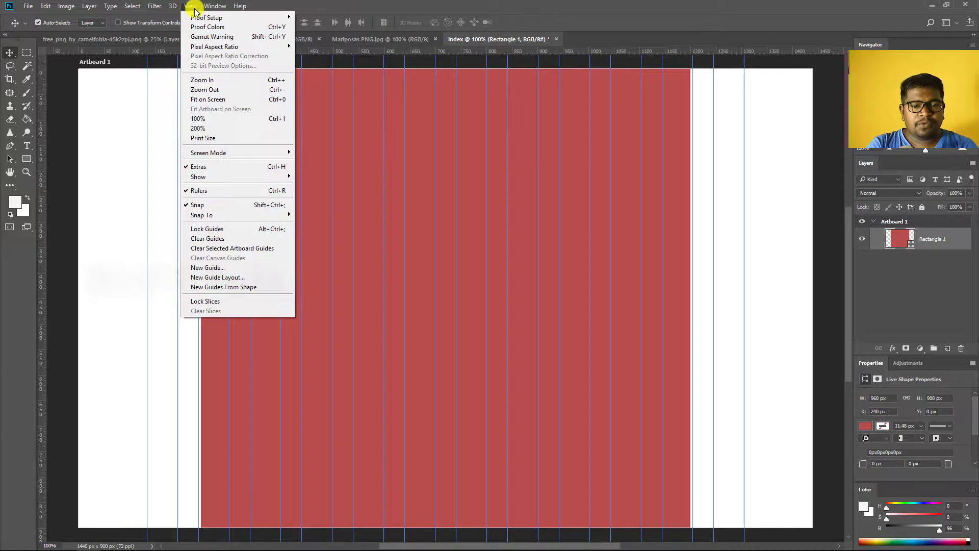
pyautogui.click(226, 278)
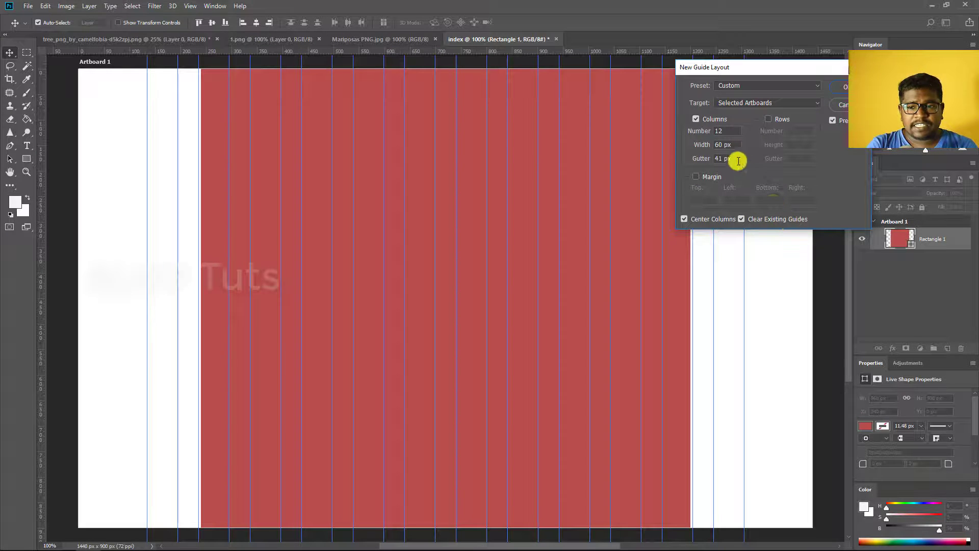
pyautogui.click(711, 121)
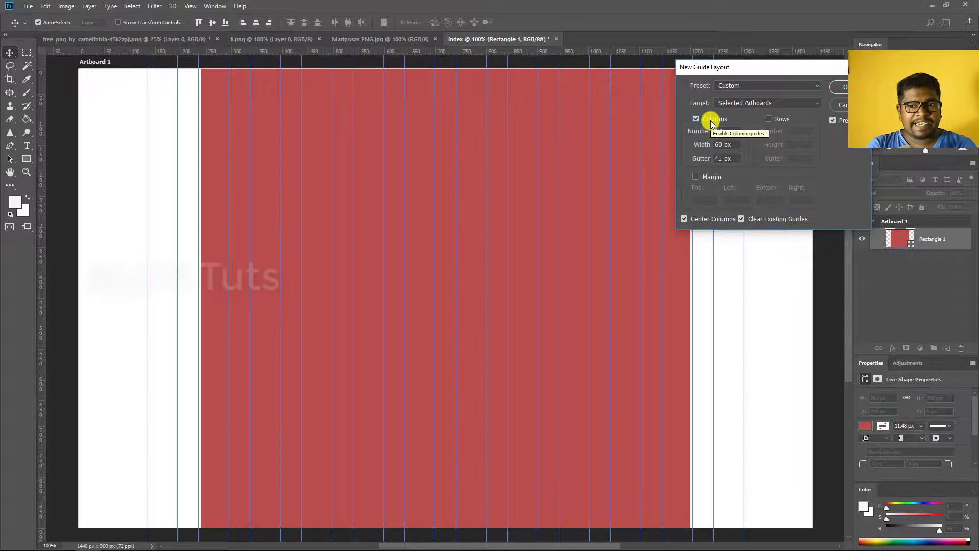
pyautogui.doubleClick(732, 158)
pyautogui.write('22')
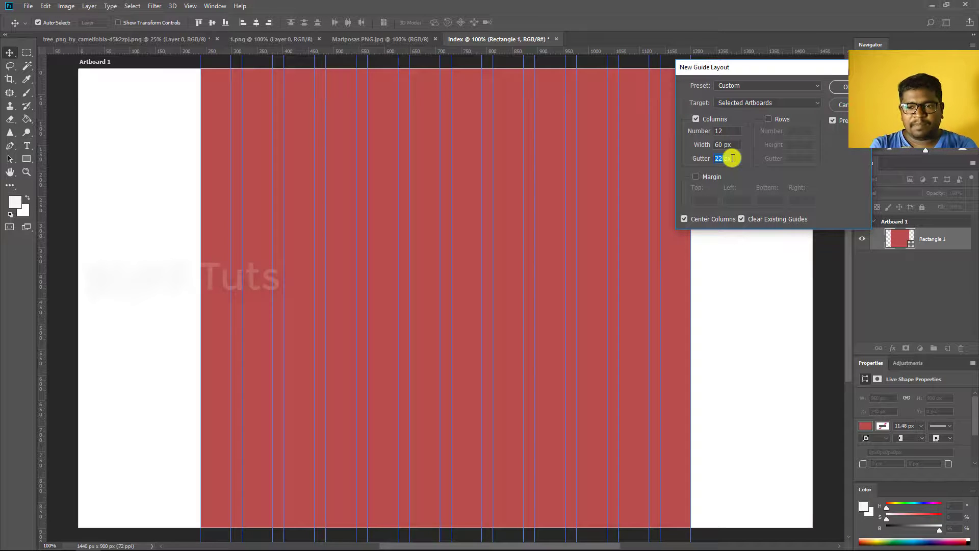
pyautogui.press('Return')
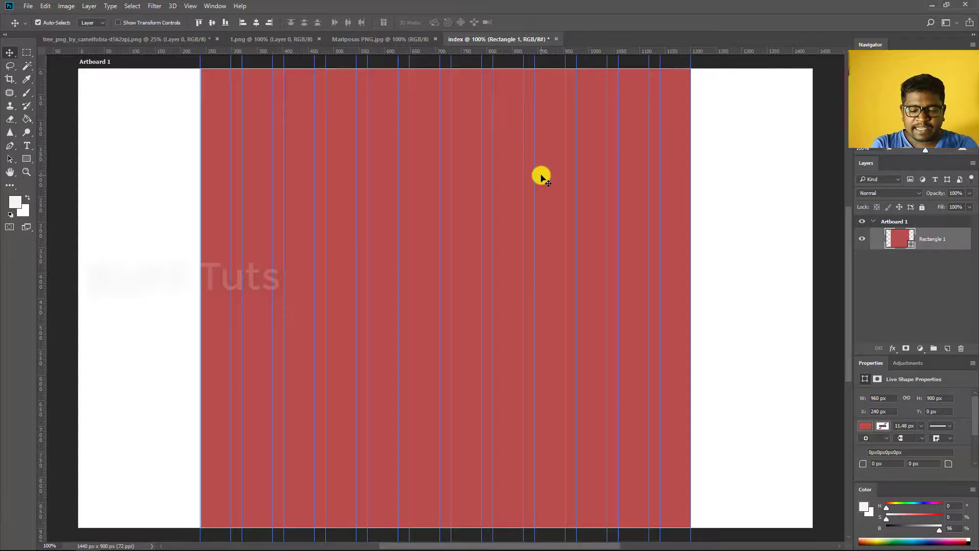
pyautogui.hotkey('ctrl', ';')
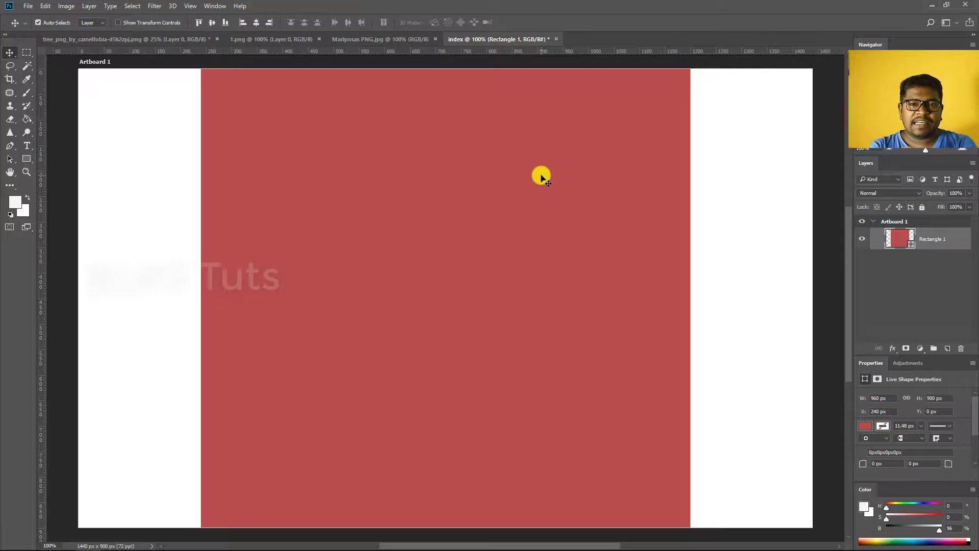
pyautogui.click(861, 239)
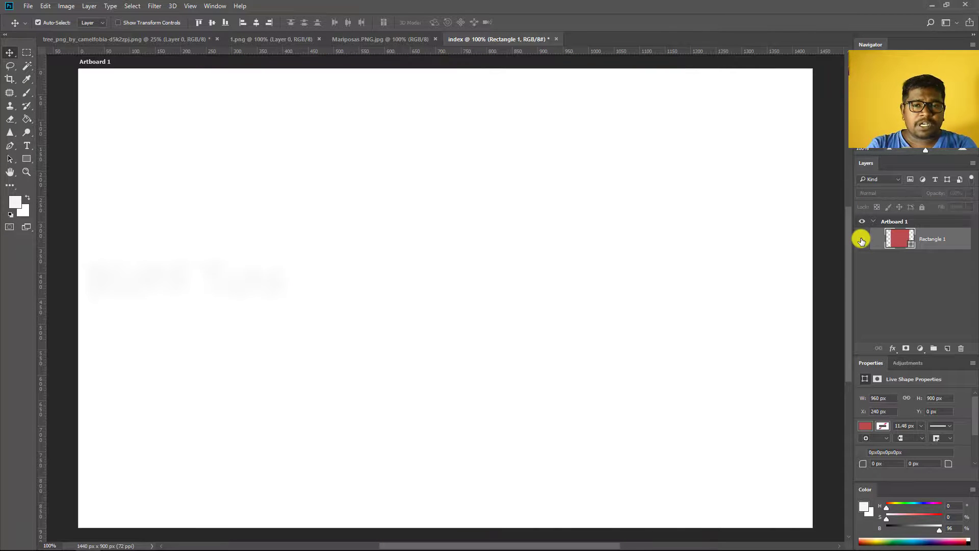
pyautogui.click(862, 240)
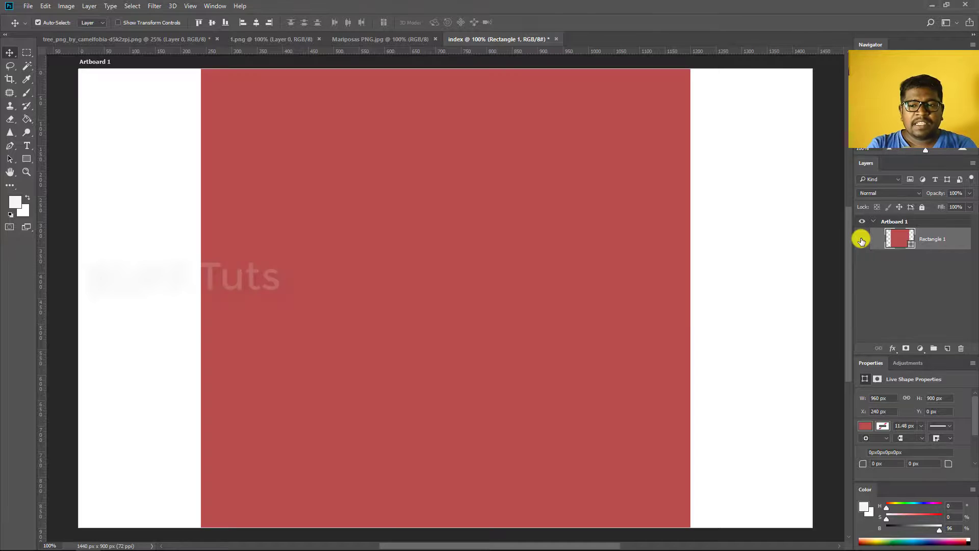
pyautogui.click(862, 240)
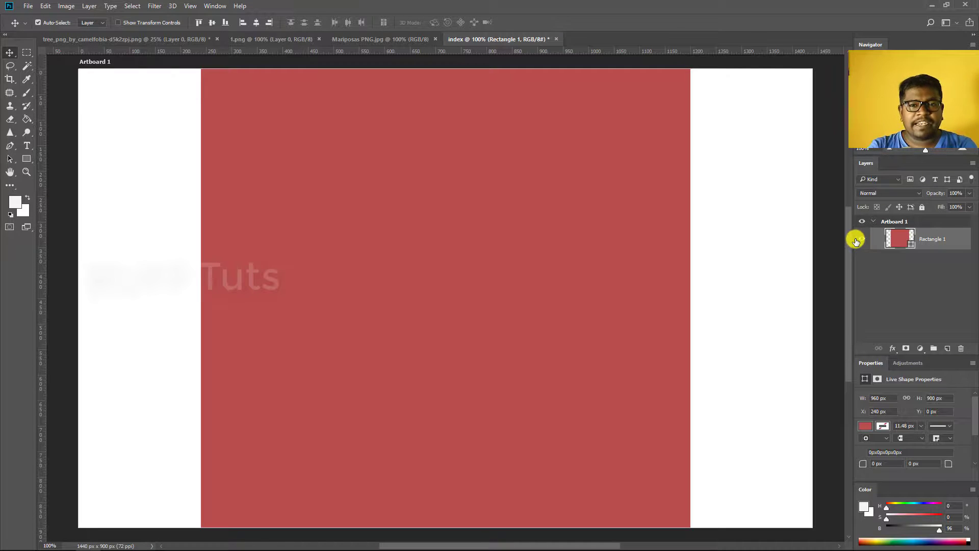